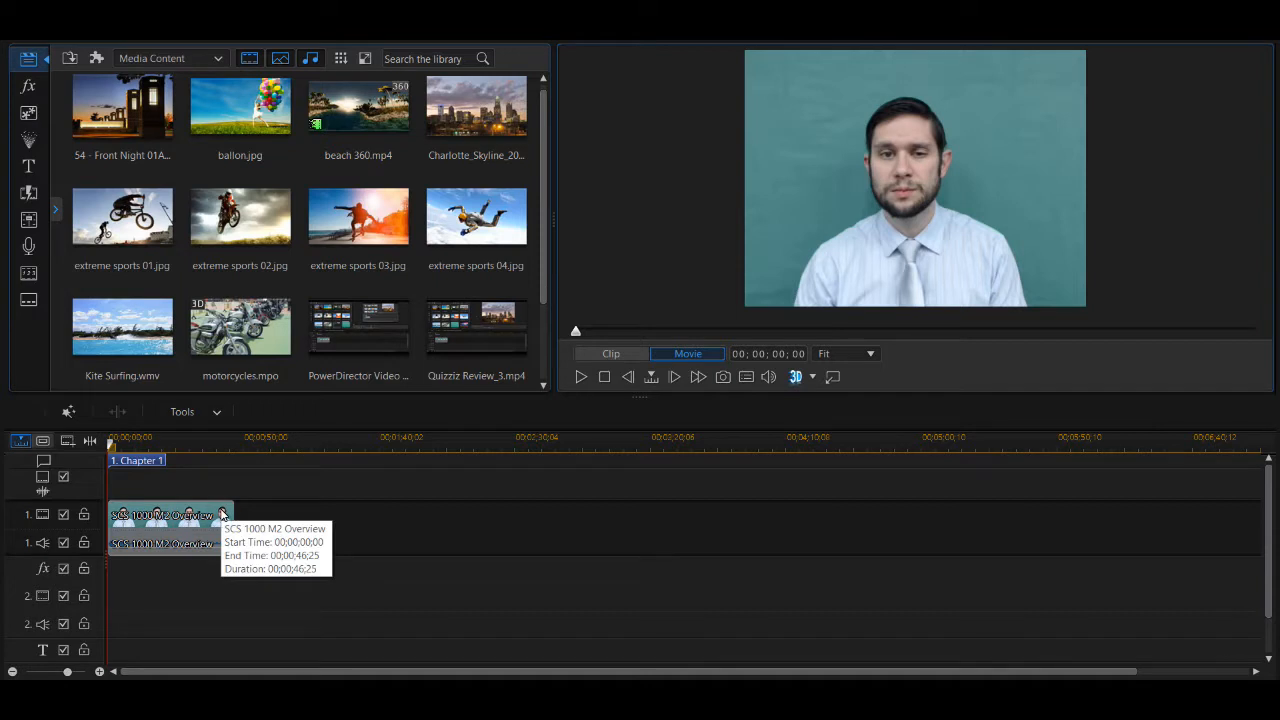
# Move the SCS 1000 M2 Overview clip to track 2 and place the Charlotte skyline photo on track 1, stretched to the clip's length
pyautogui.moveTo(174, 516); pyautogui.dragTo(148, 617)
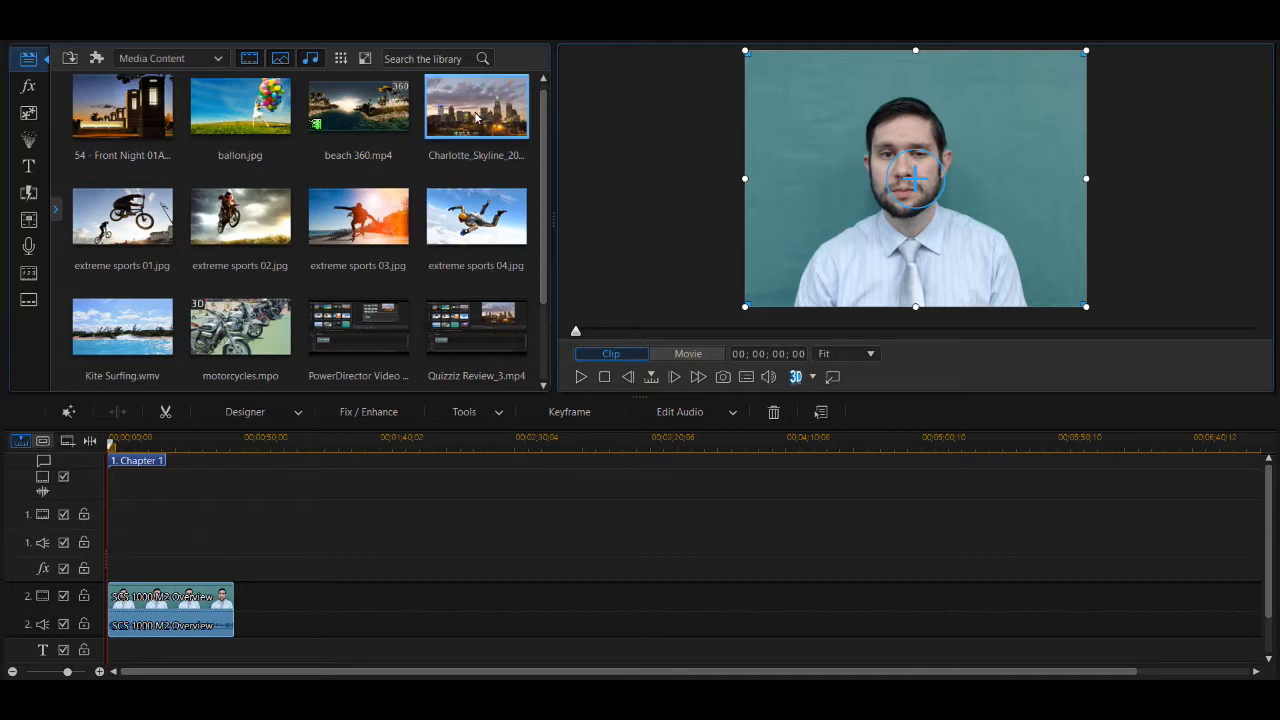
pyautogui.moveTo(476, 117); pyautogui.dragTo(112, 517)
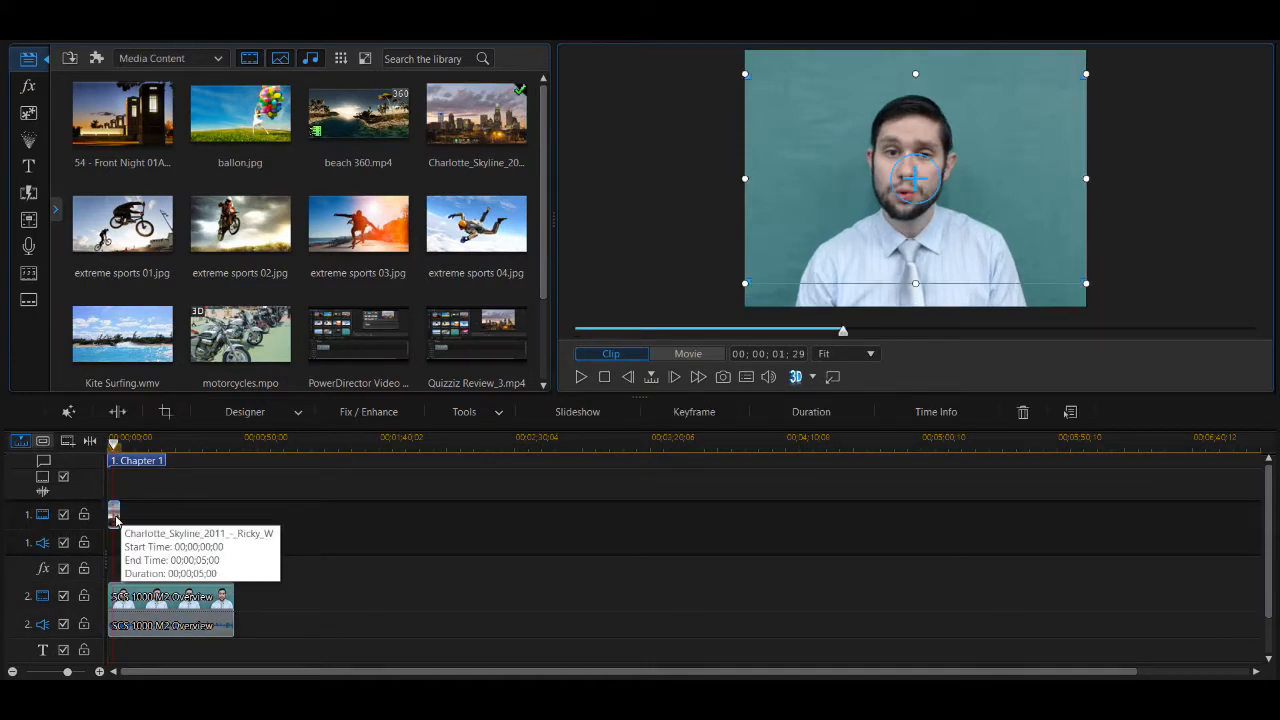
pyautogui.moveTo(120, 516); pyautogui.dragTo(233, 518)
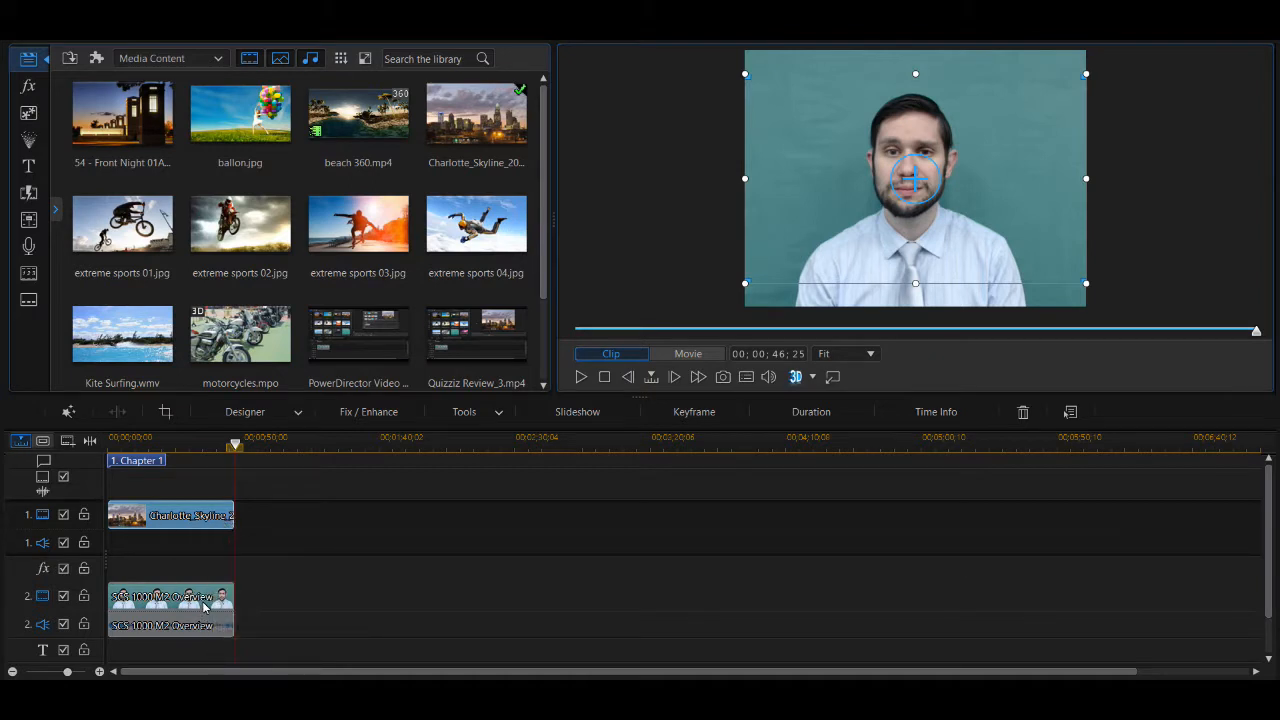
pyautogui.click(602, 379)
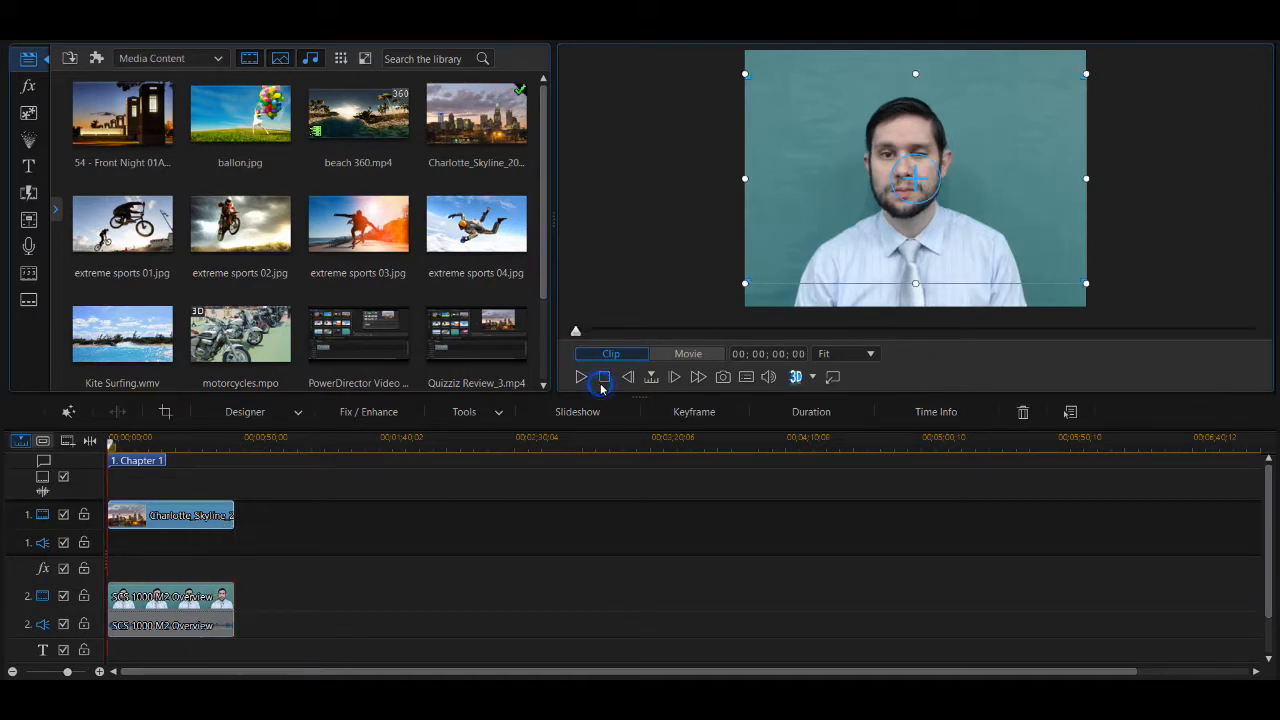
# Enable Chroma Key for the SCS 1000 M2 Overview clip in PiP Designer, key out its green background colour and preview the result
pyautogui.doubleClick(122, 598)
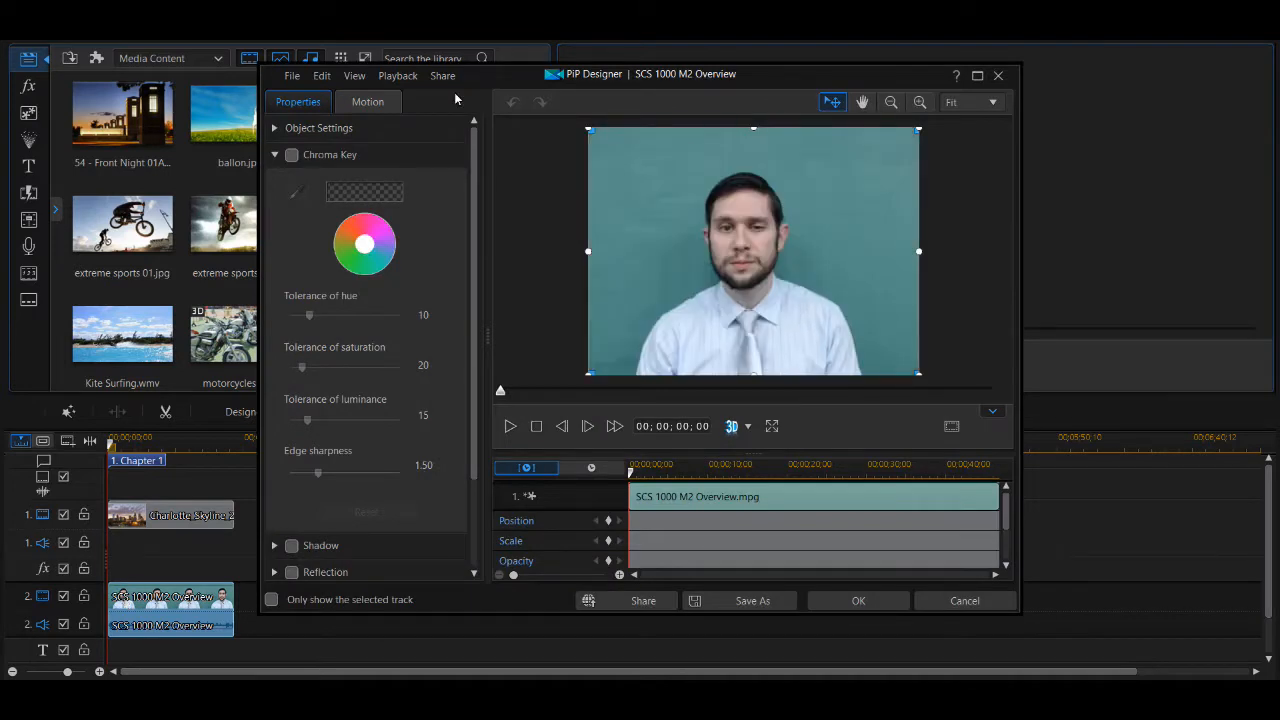
pyautogui.click(295, 158)
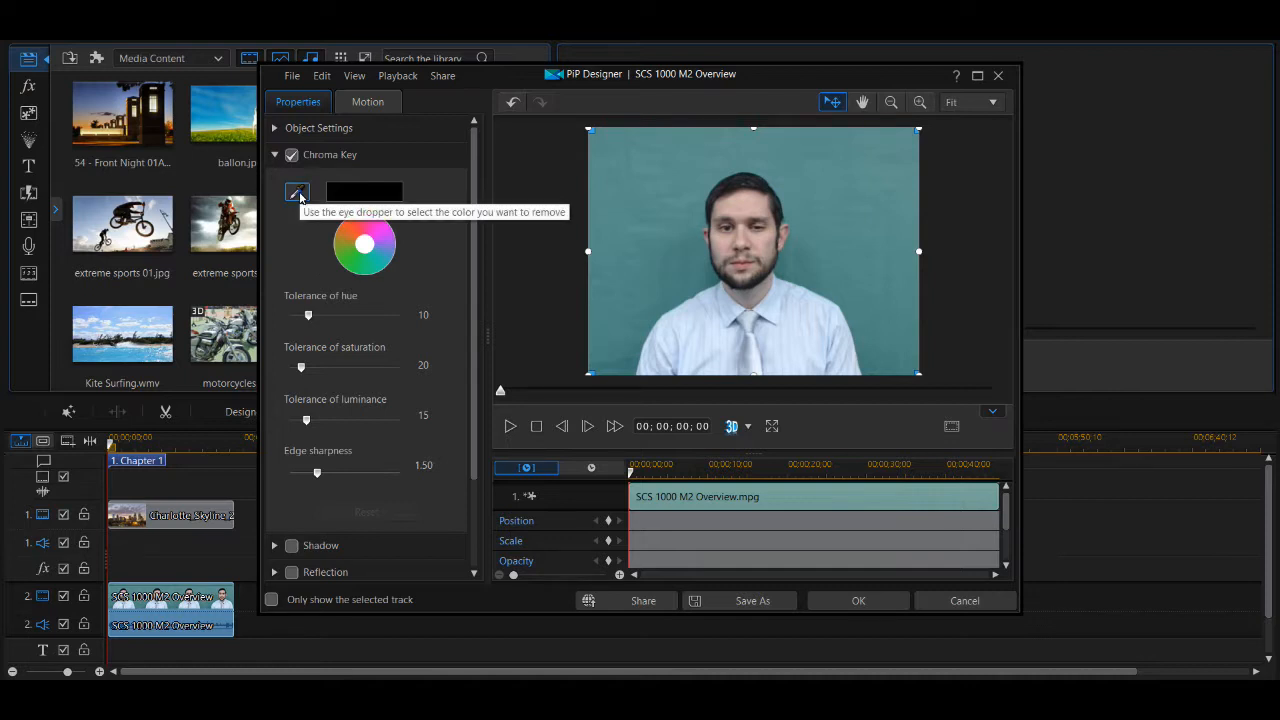
pyautogui.click(297, 193)
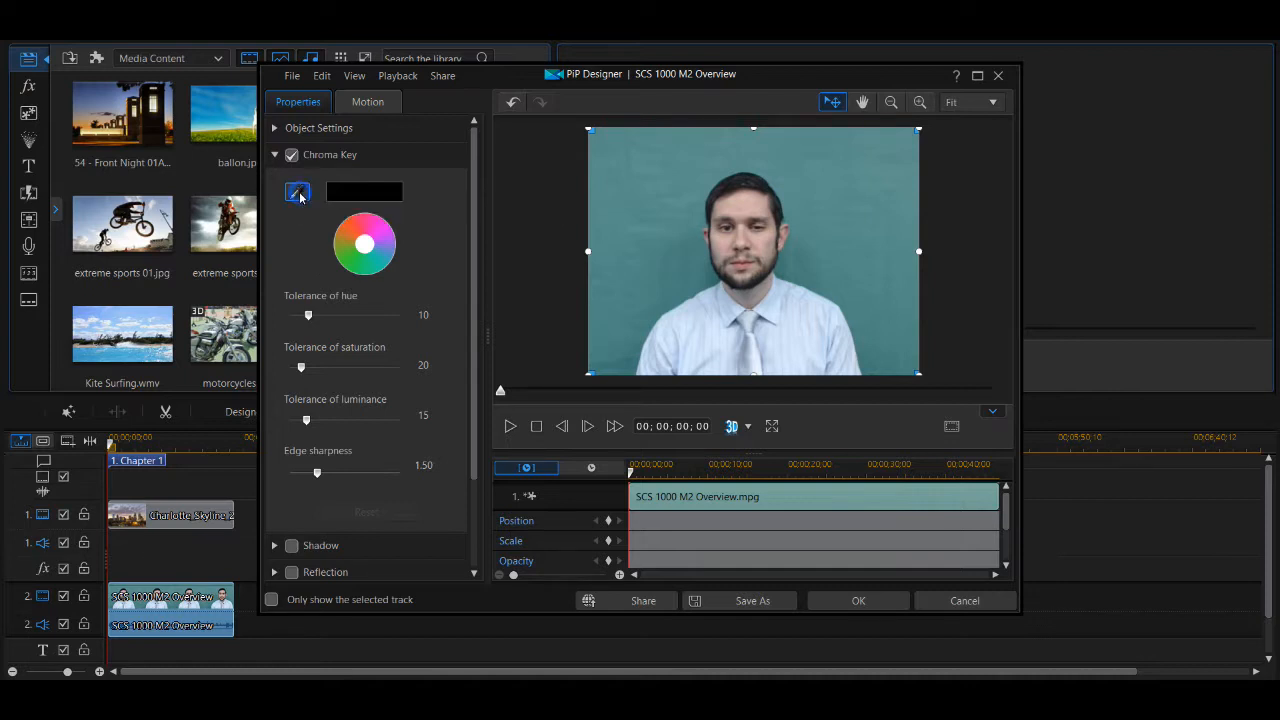
pyautogui.click(648, 229)
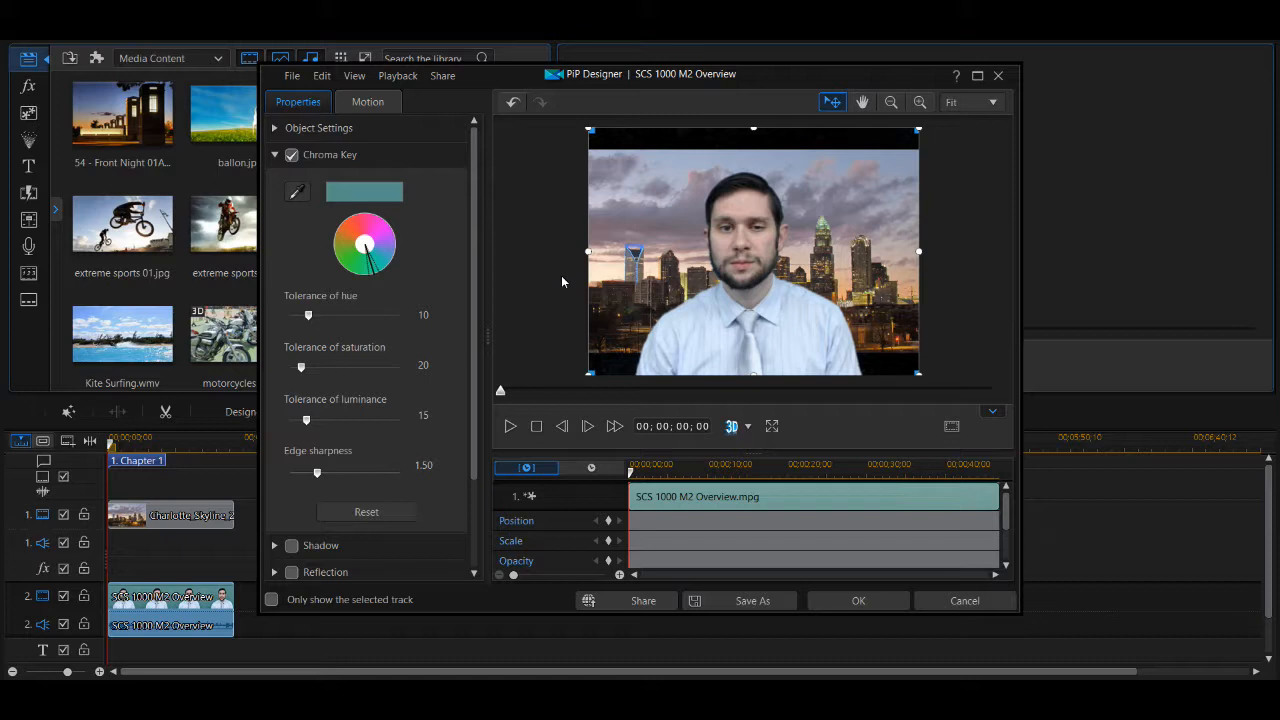
pyautogui.click(511, 427)
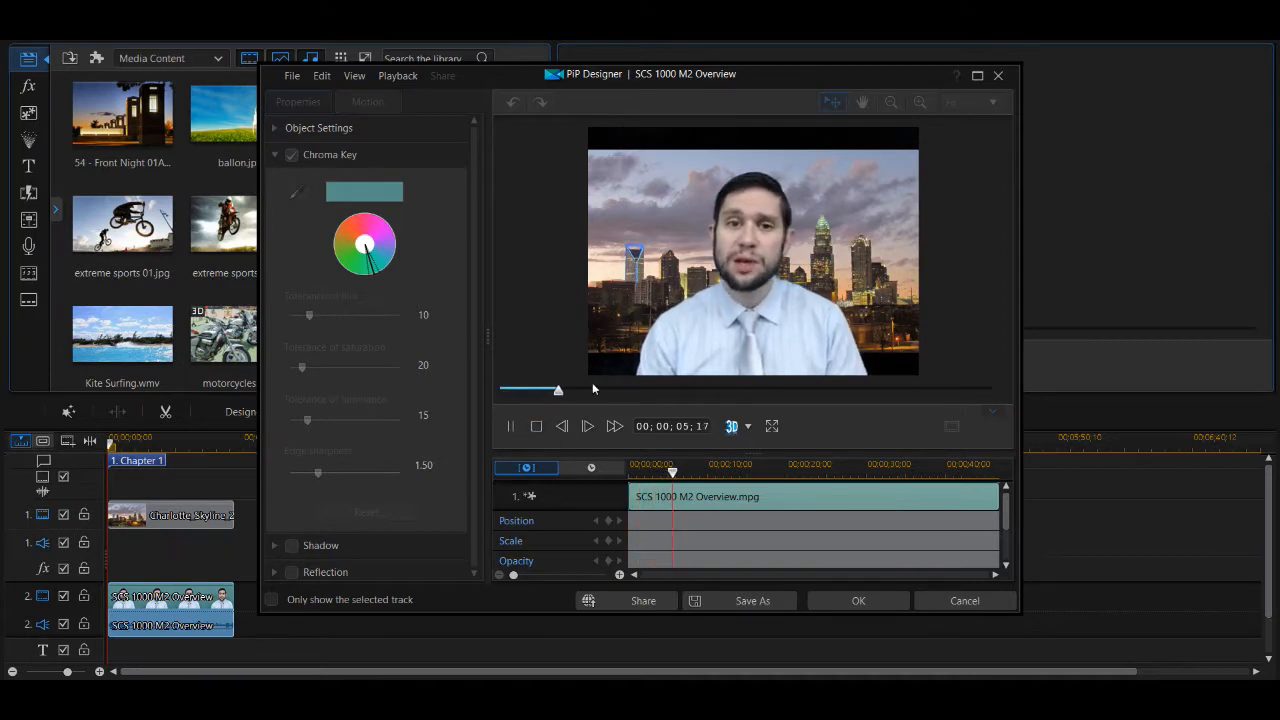
pyautogui.click(537, 427)
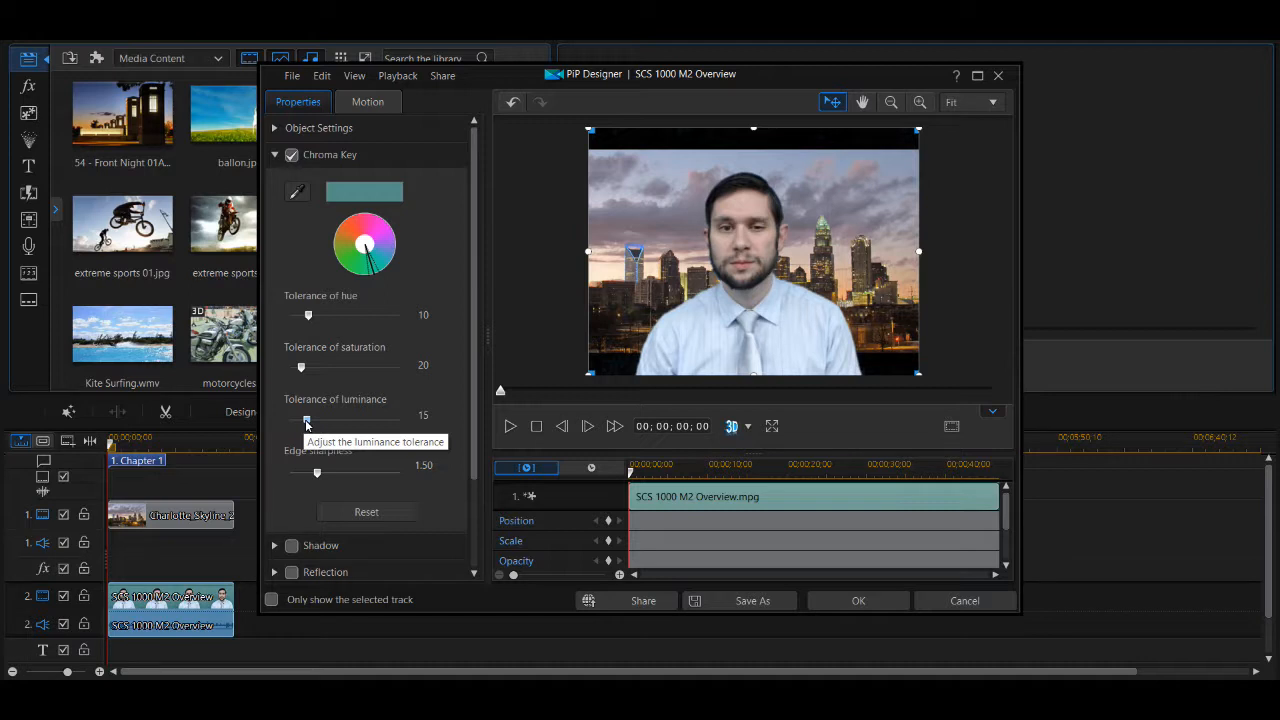
# Set the chroma key's tolerance of hue to 13 and preview the clip
pyautogui.moveTo(308, 315)
pyautogui.mouseDown()
pyautogui.moveTo(393, 322)
pyautogui.moveTo(302, 318)
pyautogui.moveTo(330, 319)
pyautogui.moveTo(314, 320)
pyautogui.mouseUp()
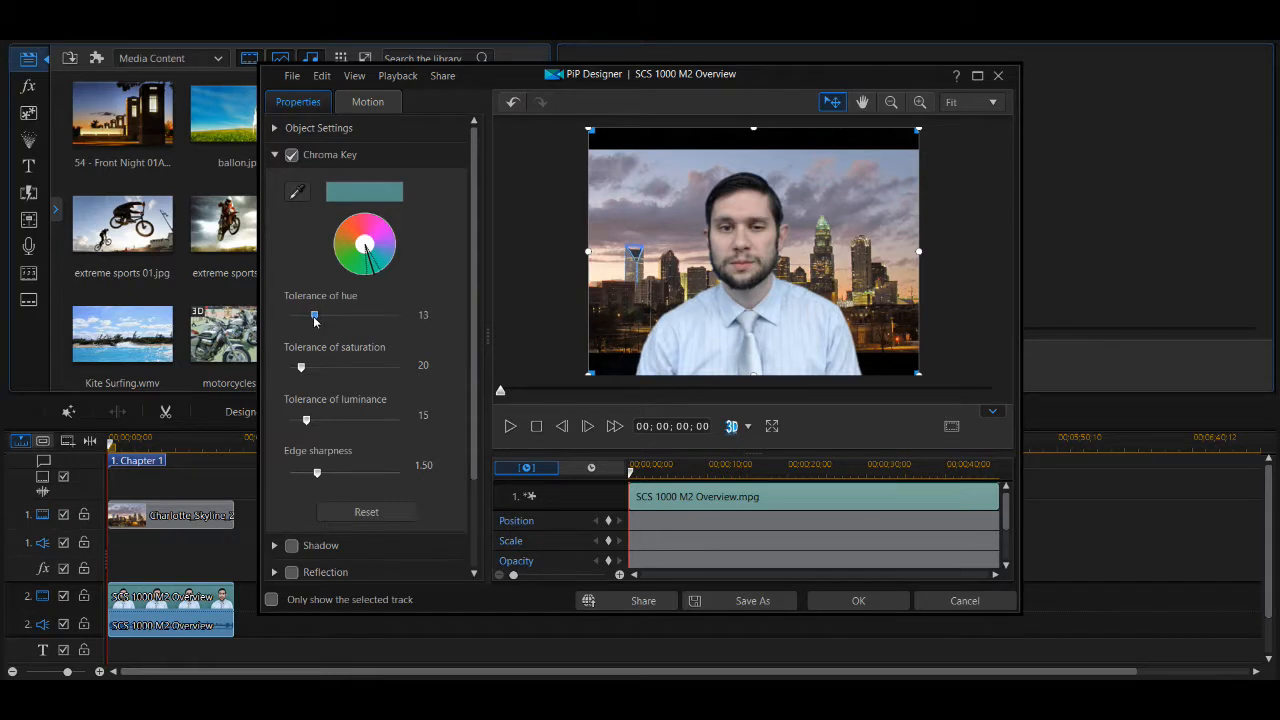
pyautogui.click(507, 427)
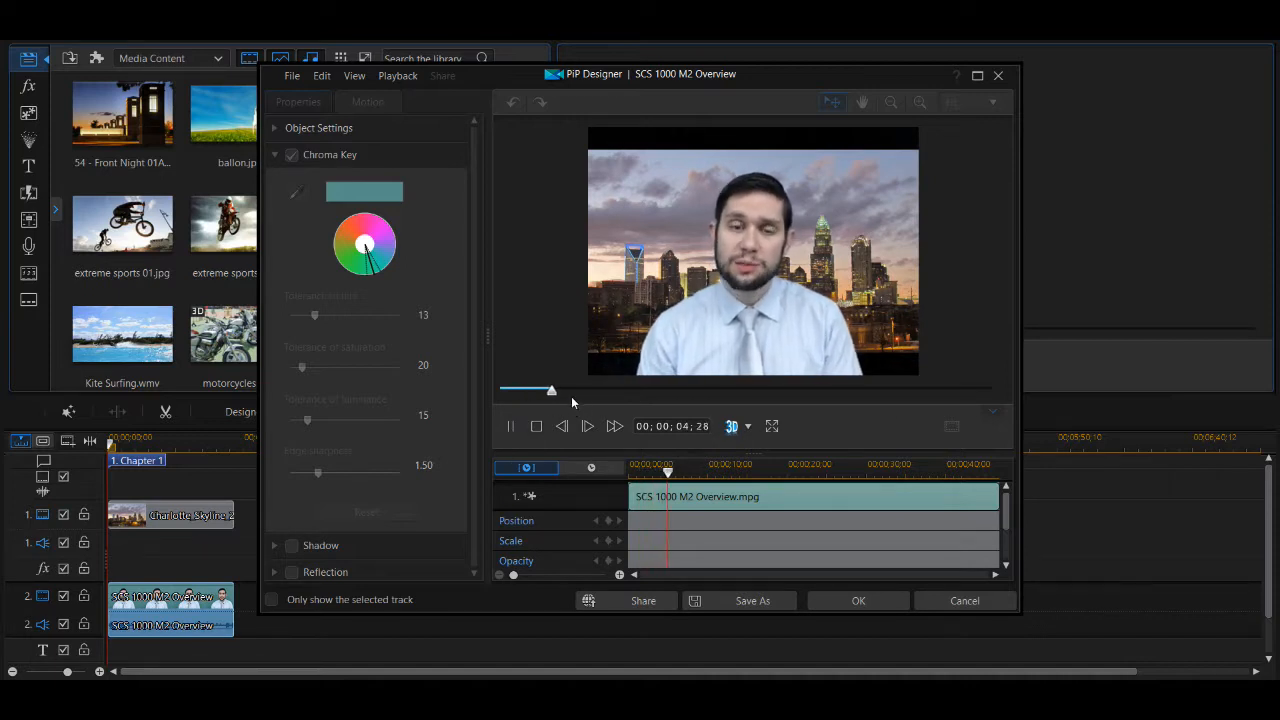
pyautogui.click(535, 427)
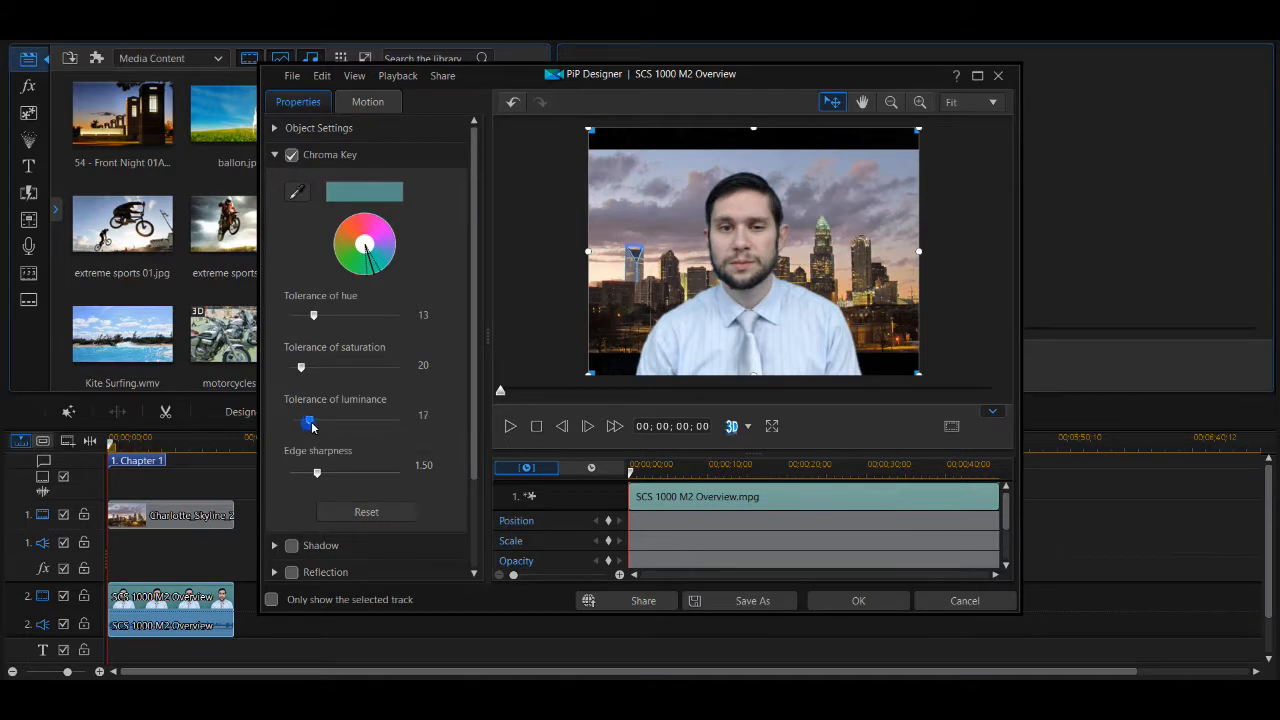
# Set the chroma key's tolerance of luminance to 19, preview the clip and apply the PiP Designer settings
pyautogui.moveTo(307, 420)
pyautogui.mouseDown()
pyautogui.moveTo(447, 426)
pyautogui.moveTo(330, 422)
pyautogui.mouseUp()
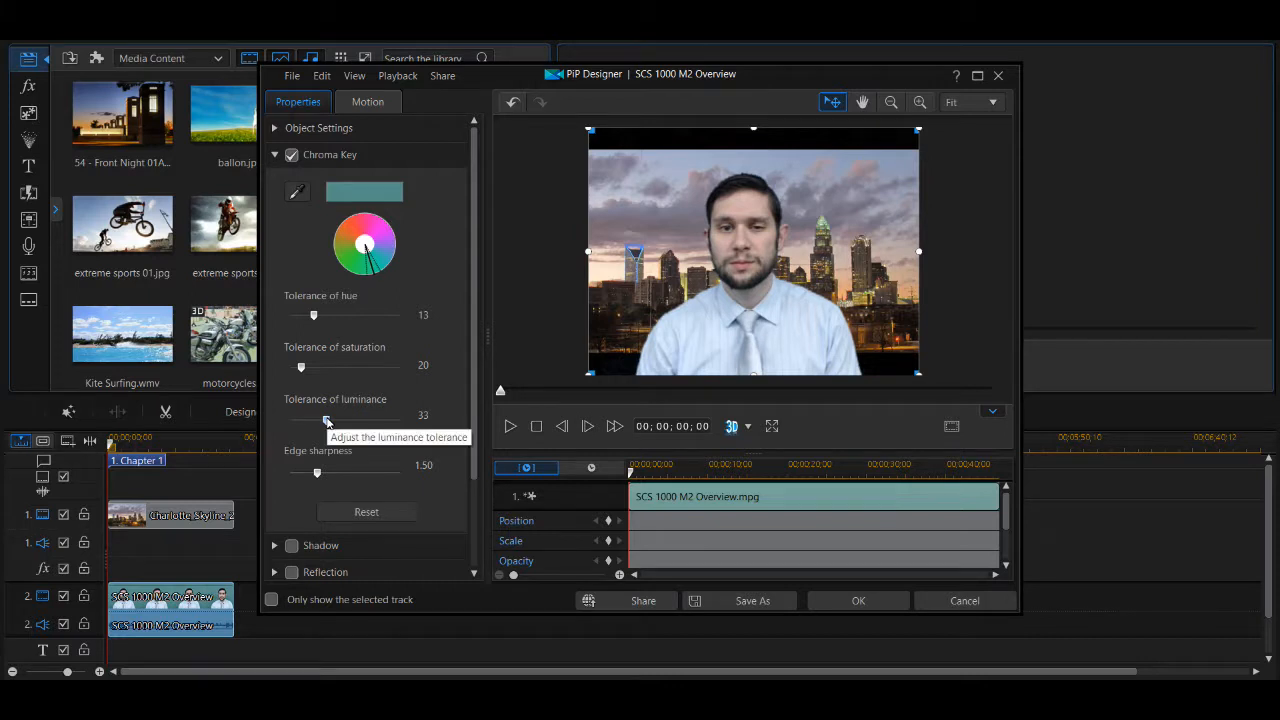
pyautogui.moveTo(326, 421)
pyautogui.mouseDown()
pyautogui.moveTo(246, 416)
pyautogui.moveTo(312, 424)
pyautogui.mouseUp()
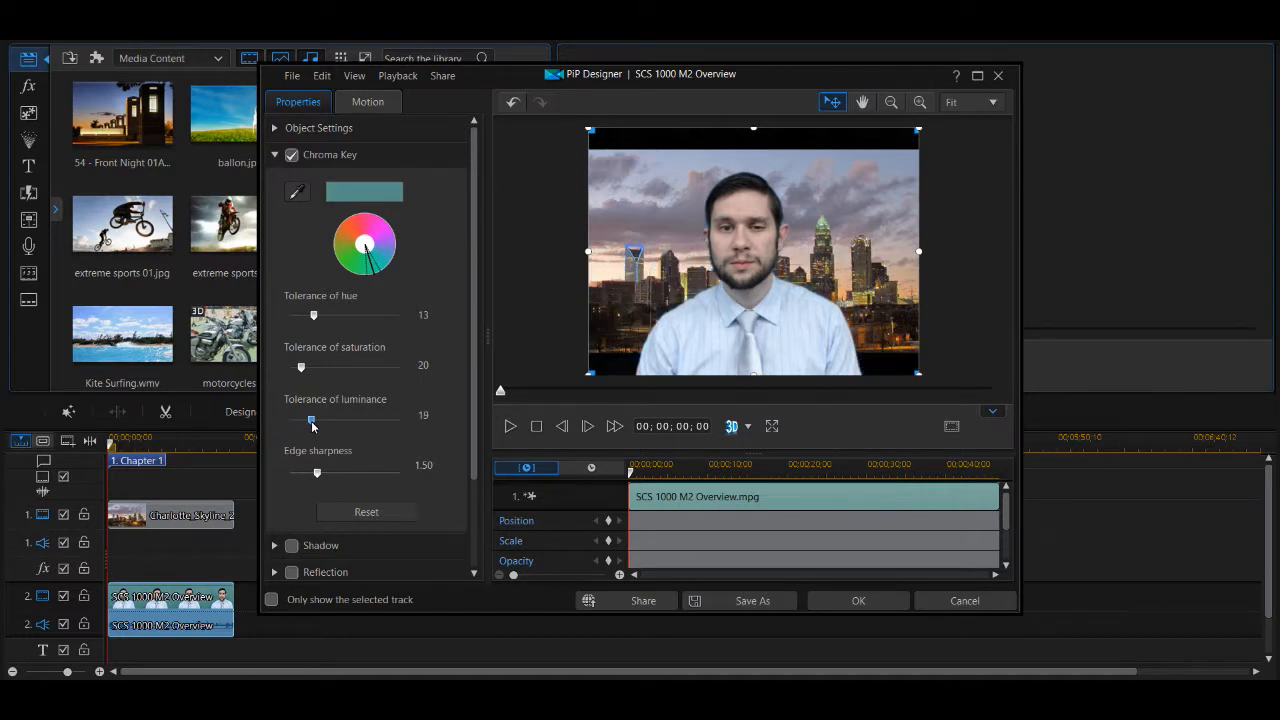
pyautogui.click(510, 426)
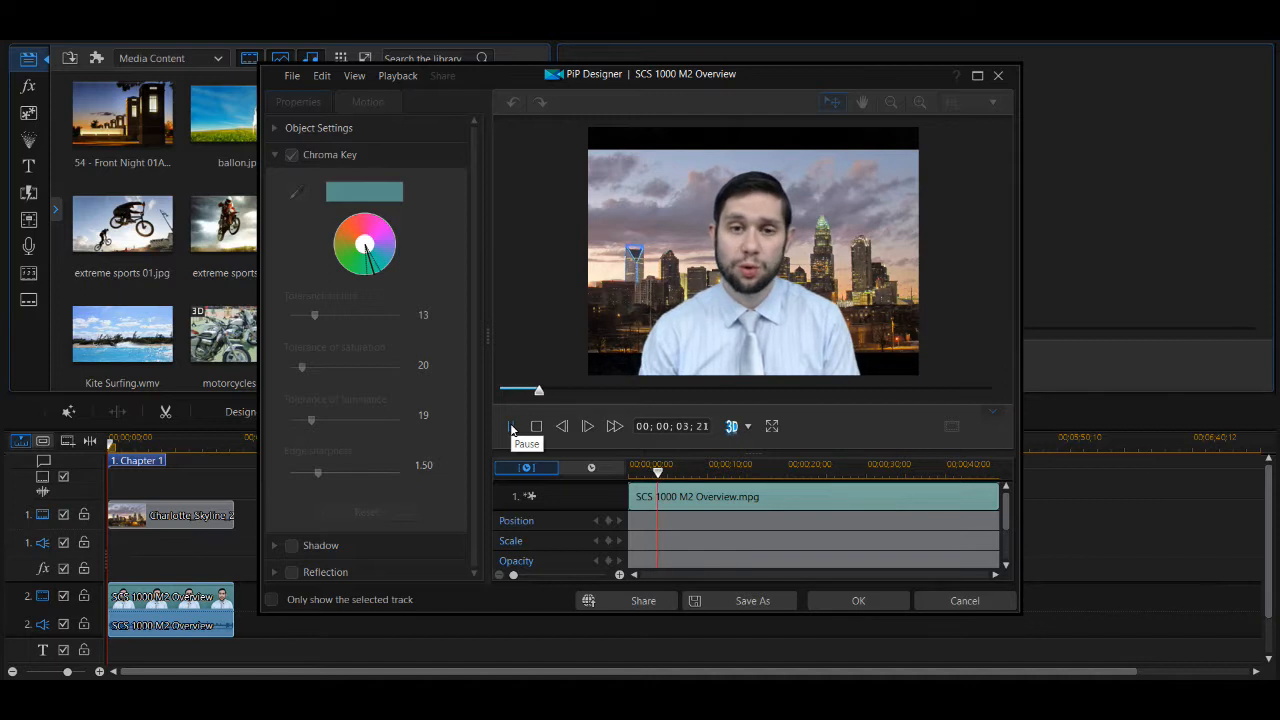
pyautogui.click(536, 426)
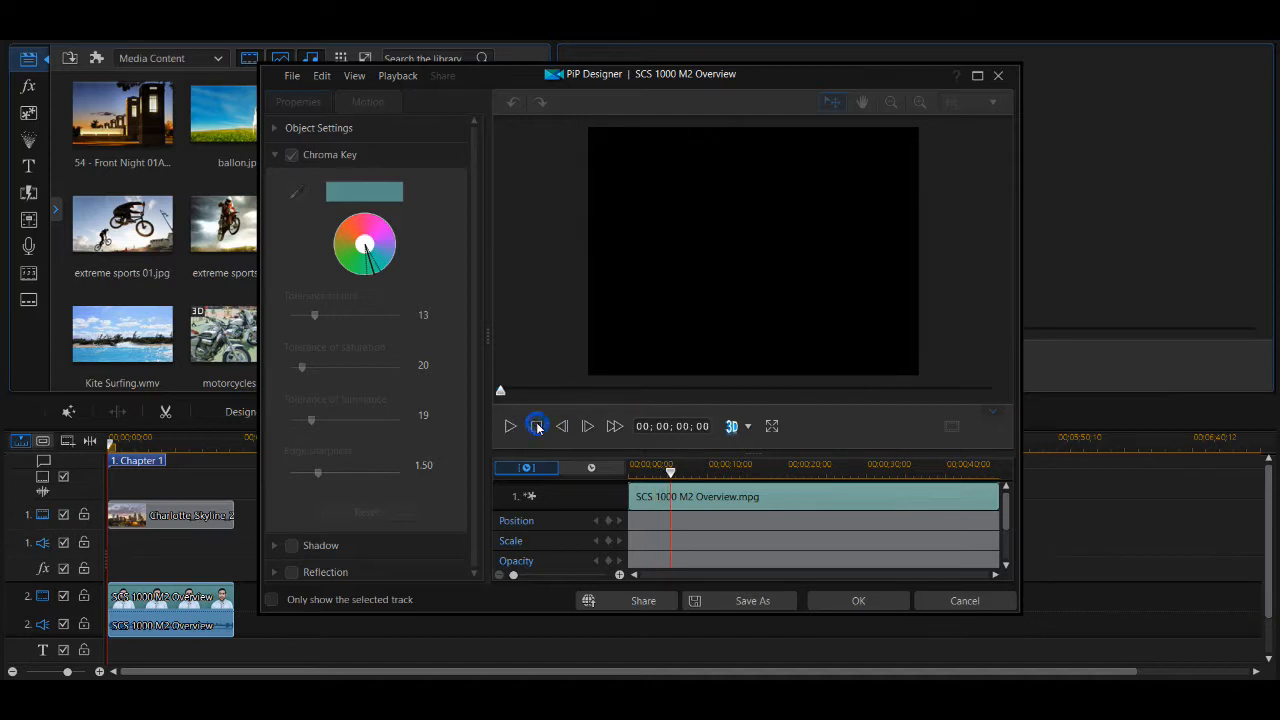
pyautogui.click(875, 604)
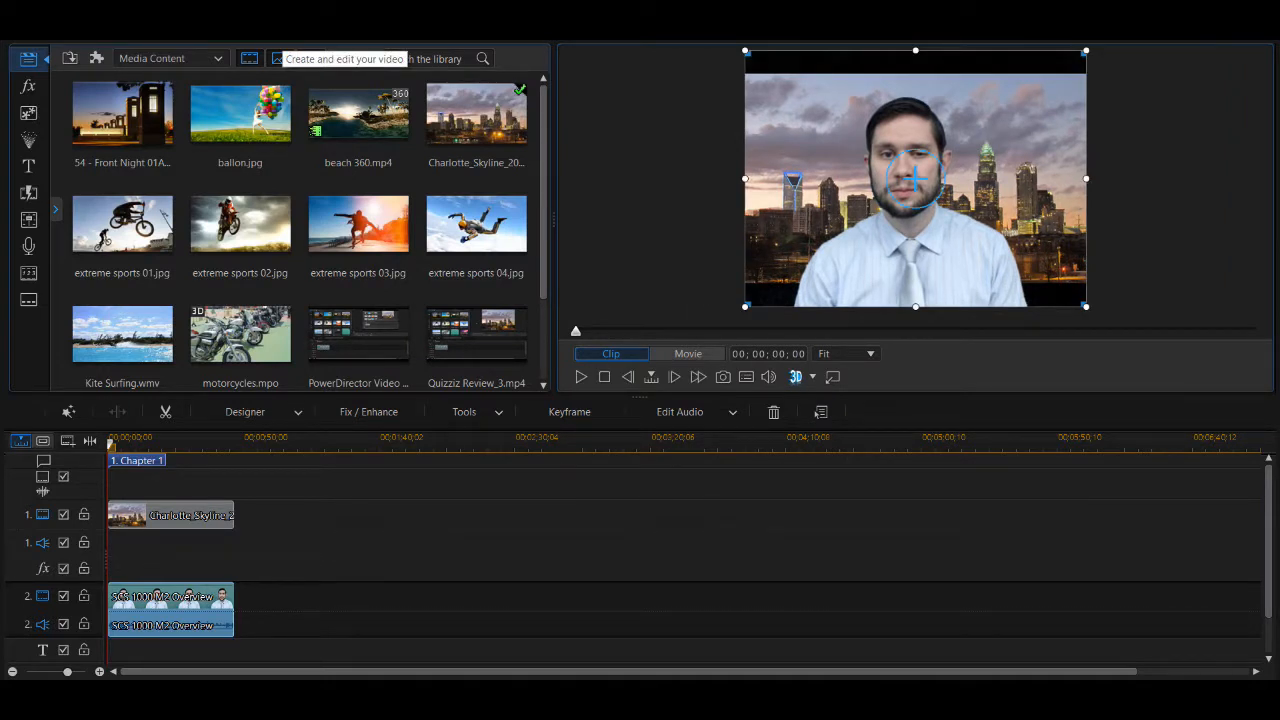
# Add the Default title at the start of track 2 with Insert and Move All Clips
pyautogui.click(28, 166)
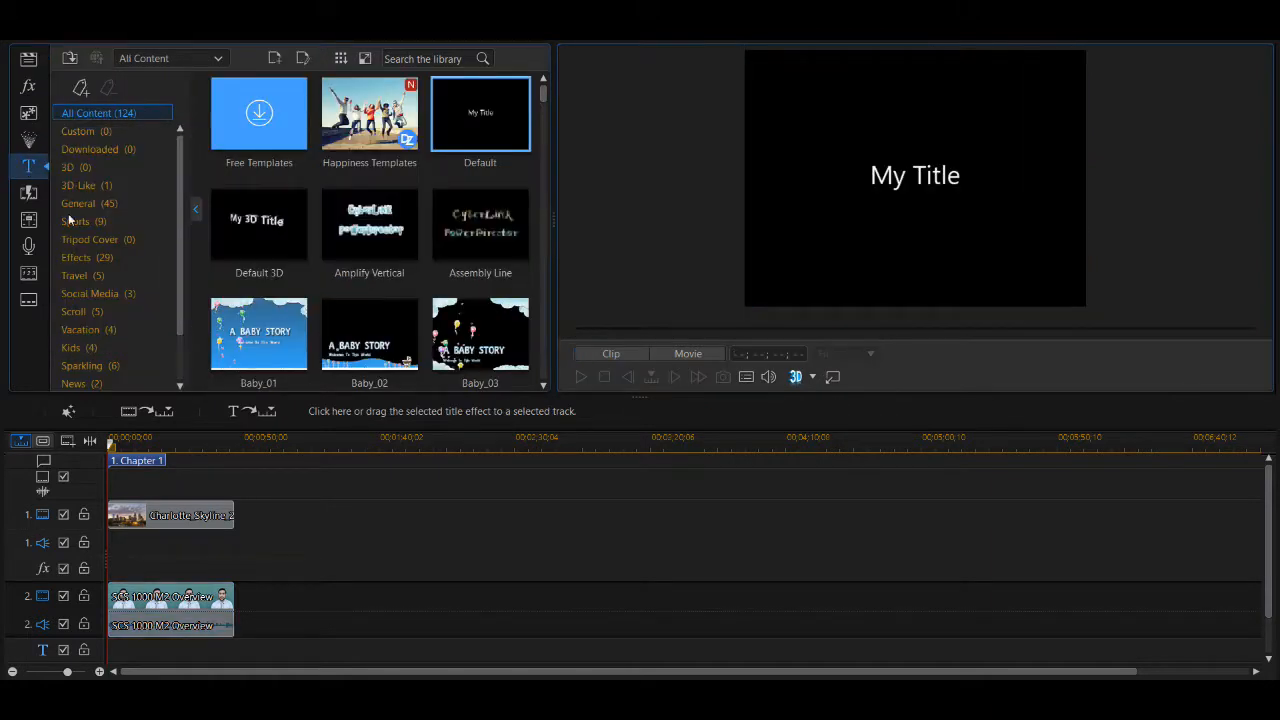
pyautogui.moveTo(463, 135); pyautogui.dragTo(89, 611)
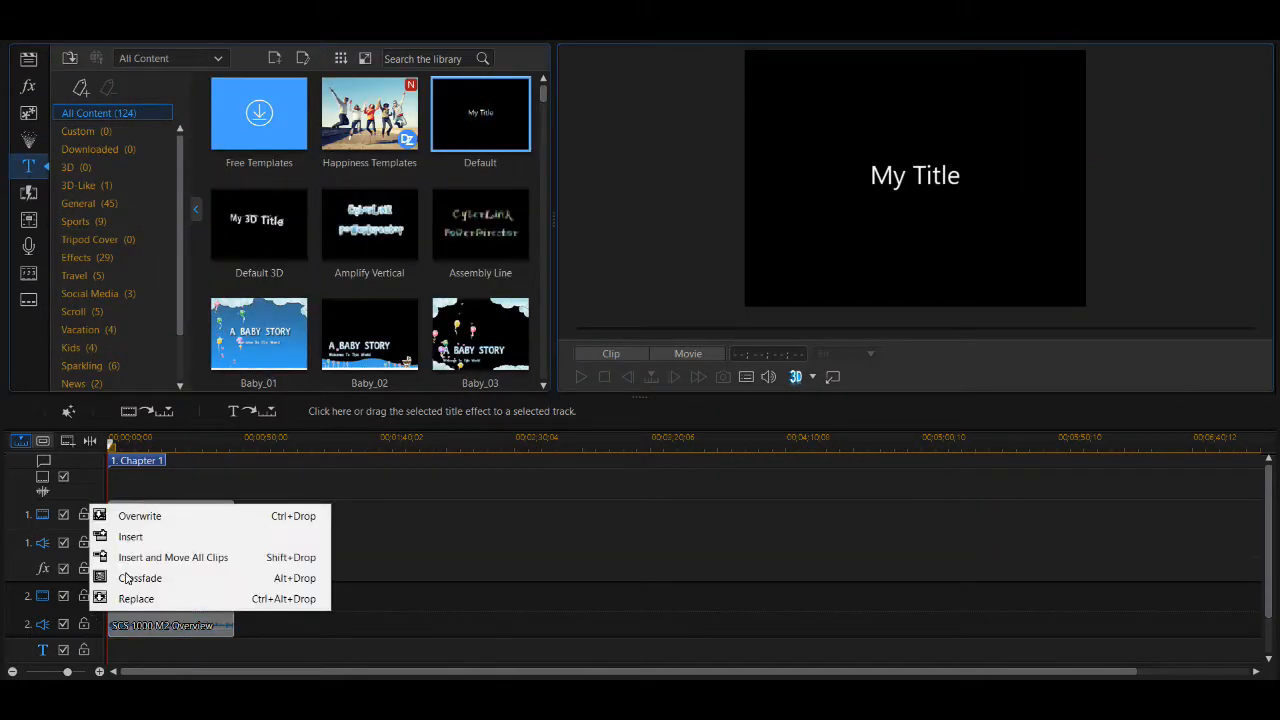
pyautogui.click(192, 557)
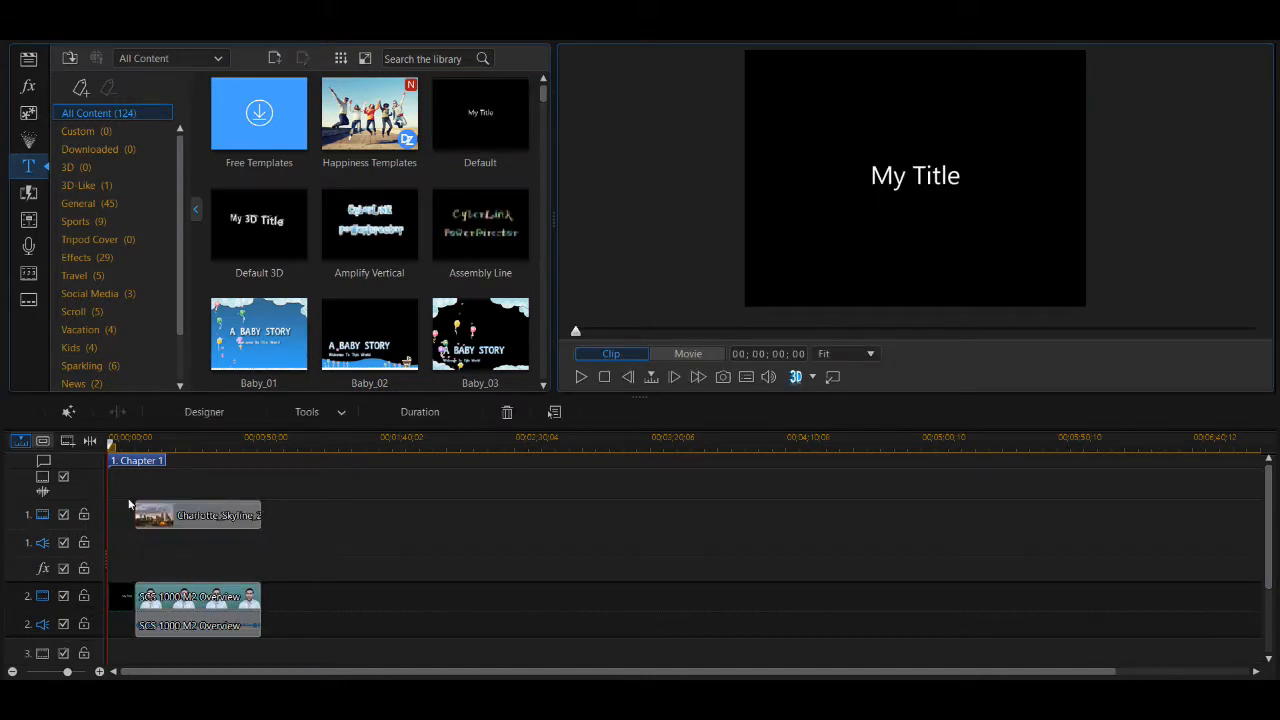
# Add the Collapse transition between the title and the SCS 1000 M2 Overview clip on track 2, and play the movie
pyautogui.click(29, 192)
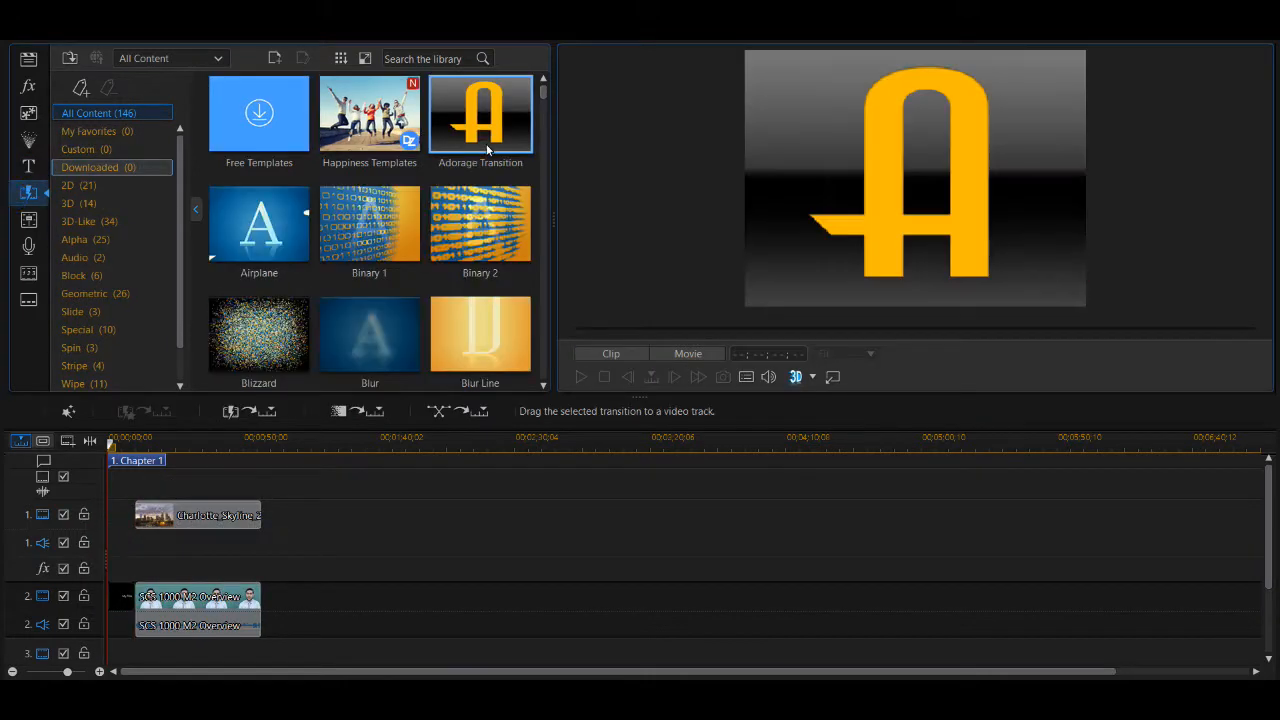
pyautogui.scroll(-2, 283, 274)
pyautogui.scroll(-2, 283, 274)
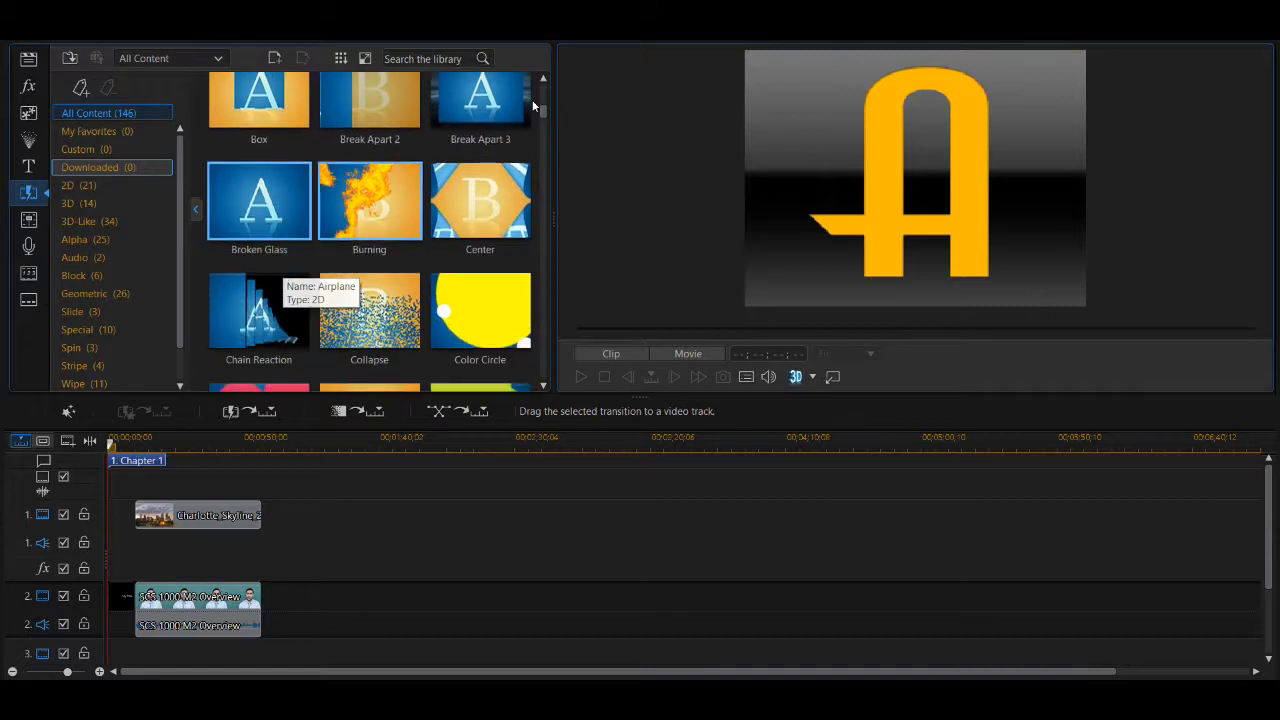
pyautogui.click(369, 305)
pyautogui.moveTo(208, 547); pyautogui.dragTo(136, 606)
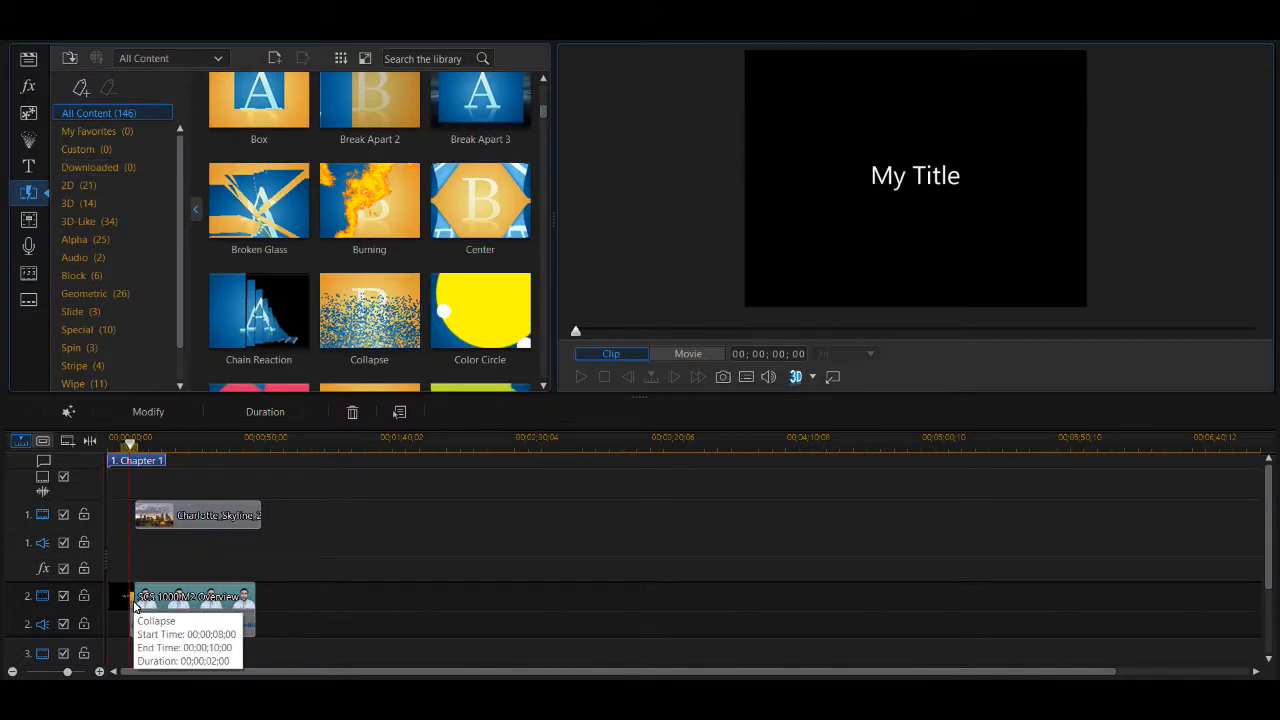
pyautogui.click(581, 377)
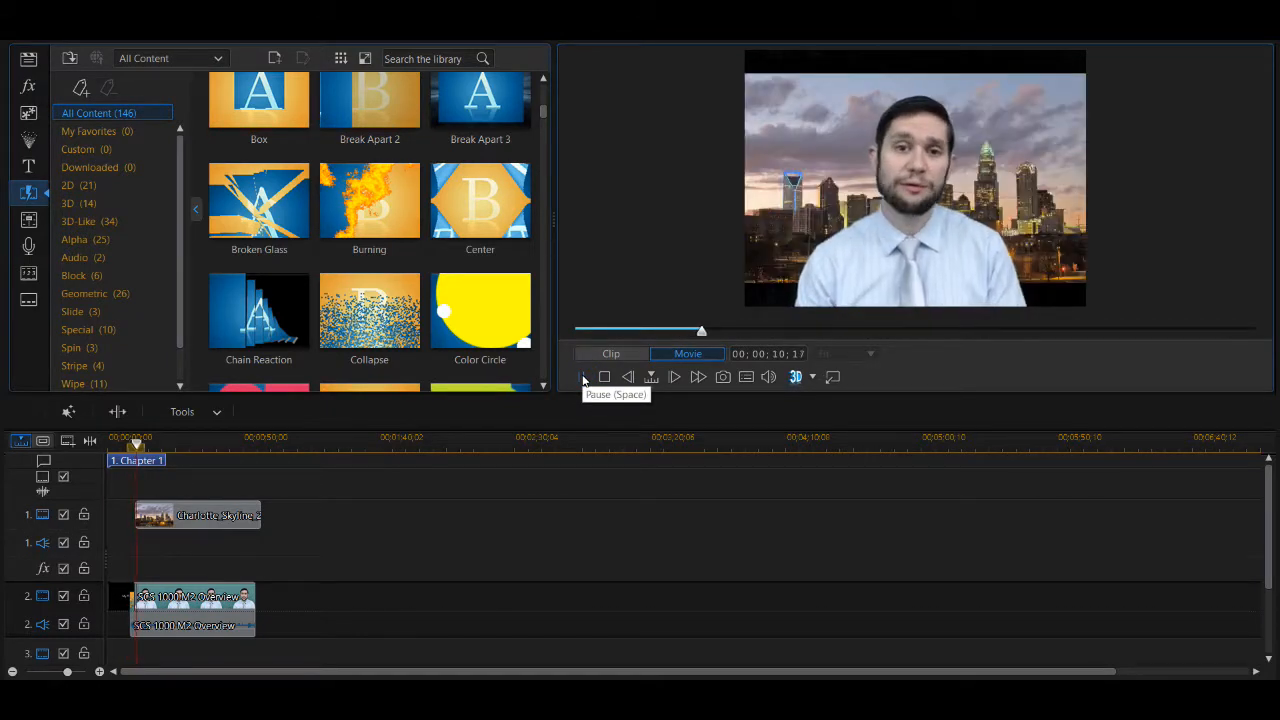
pyautogui.click(583, 378)
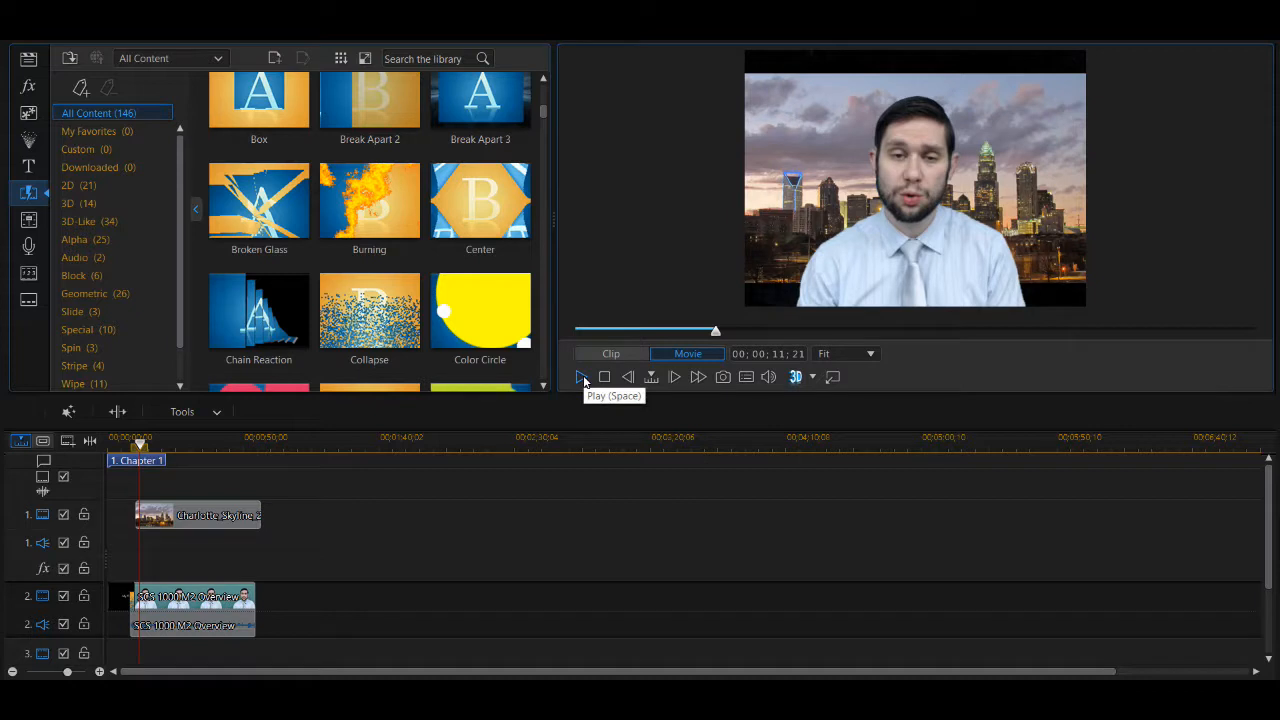
# Extend the start of the skyline photo on track 1 back to 00;00;06;12 and preview the movie
pyautogui.click(192, 512)
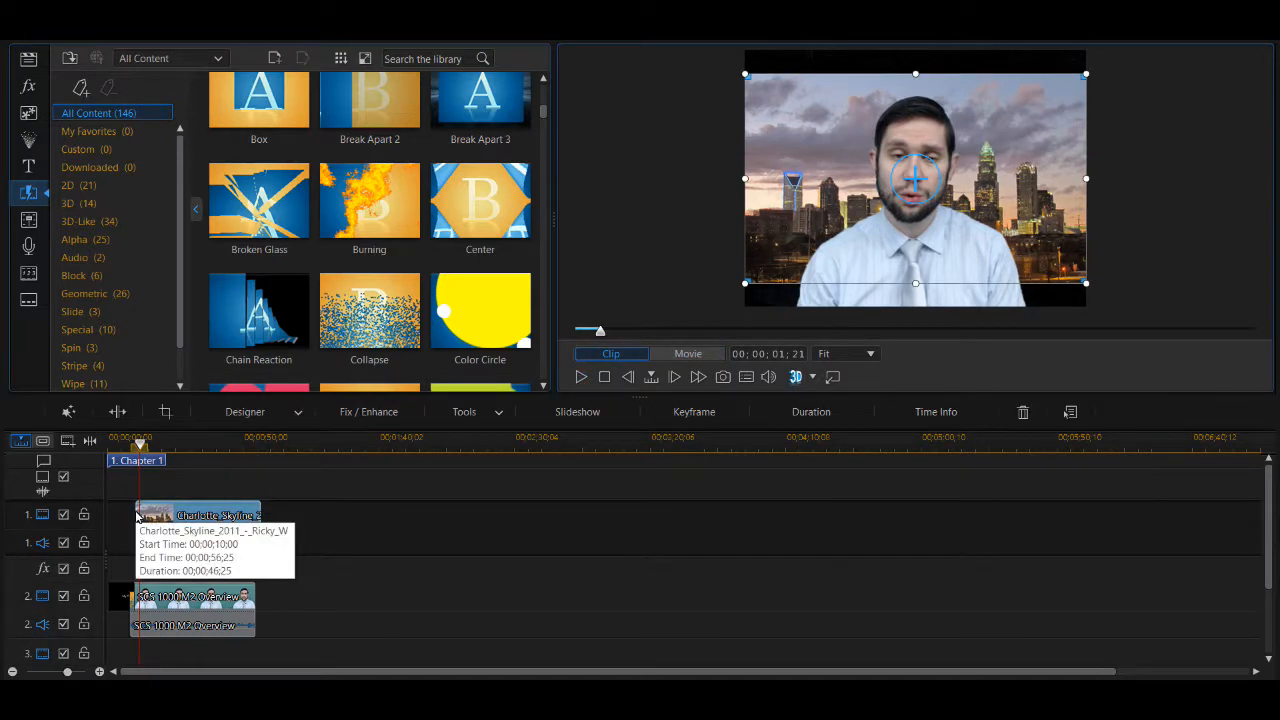
pyautogui.moveTo(137, 515); pyautogui.dragTo(126, 515)
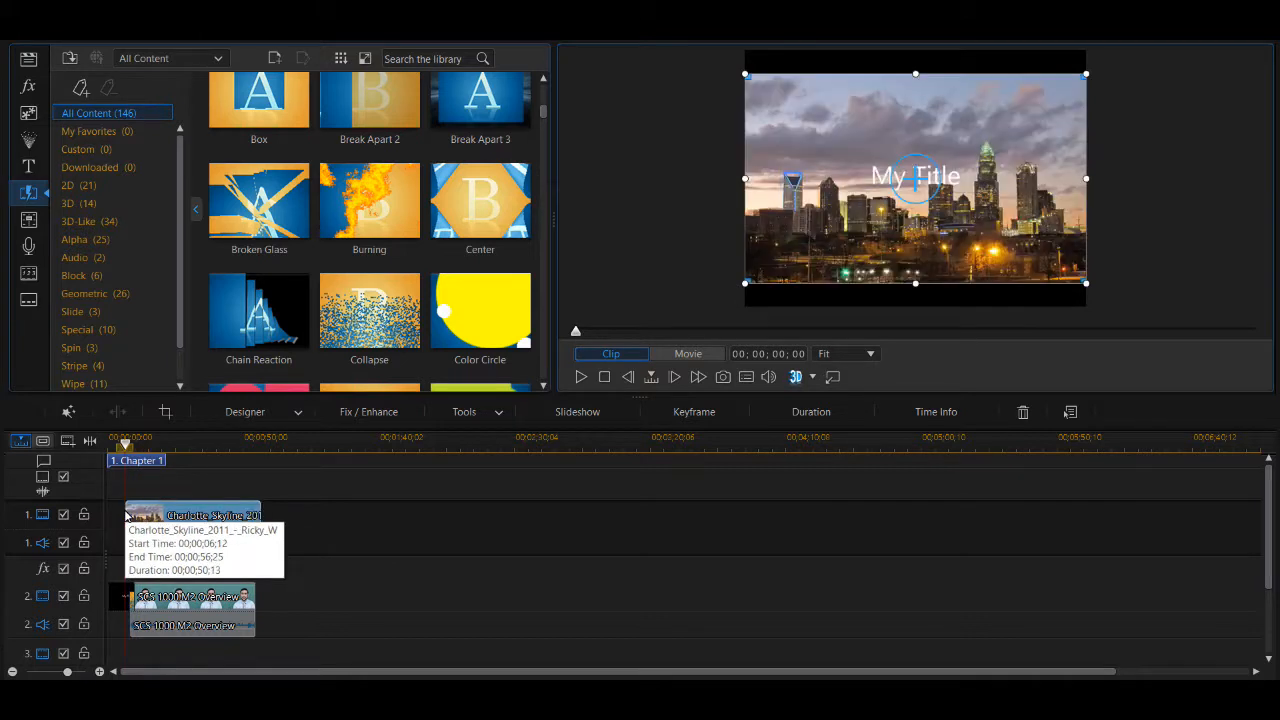
pyautogui.click(581, 379)
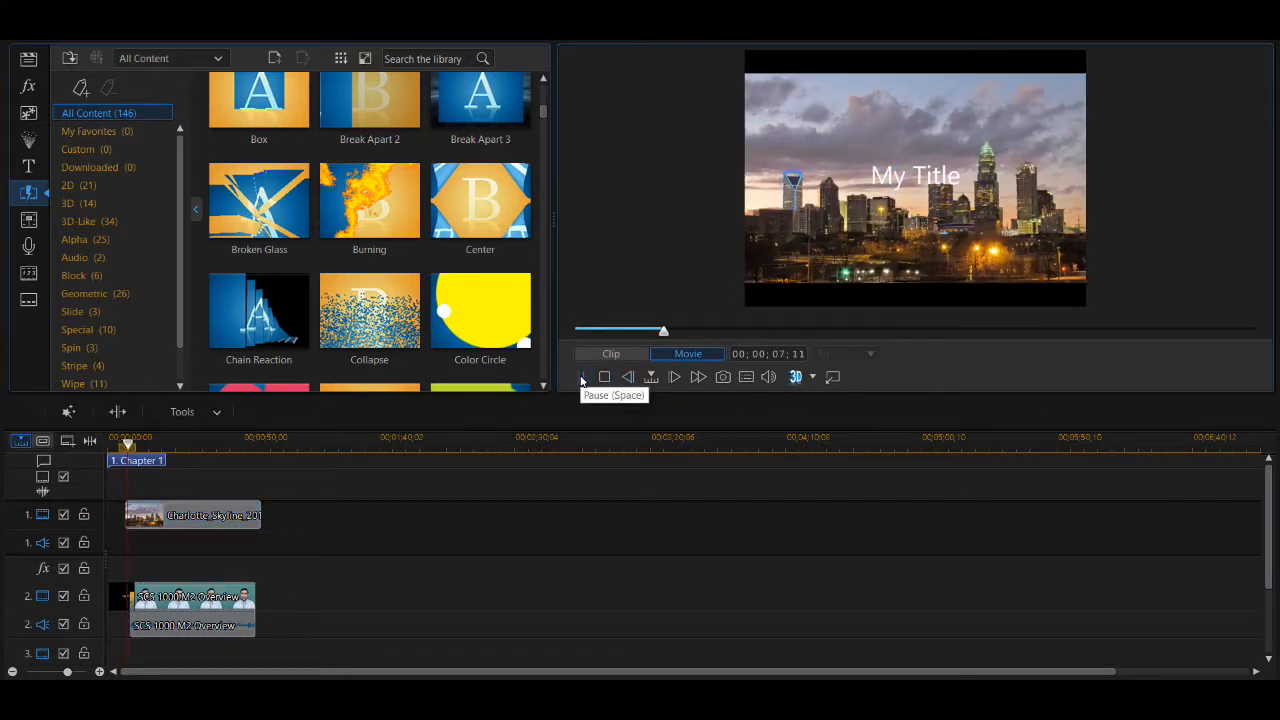
pyautogui.click(604, 376)
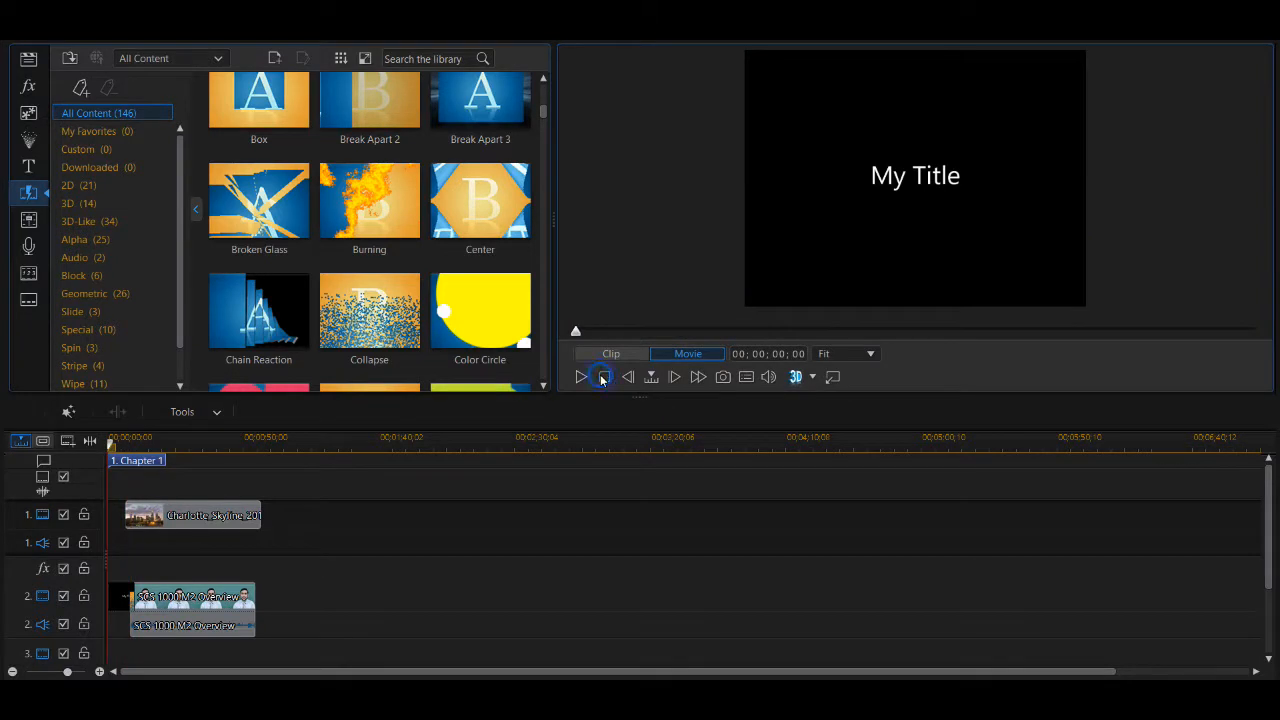
# Trim the skyline photo's start to align with the track 2 transition, and add a Collapse transition at the photo's beginning
pyautogui.click(140, 522)
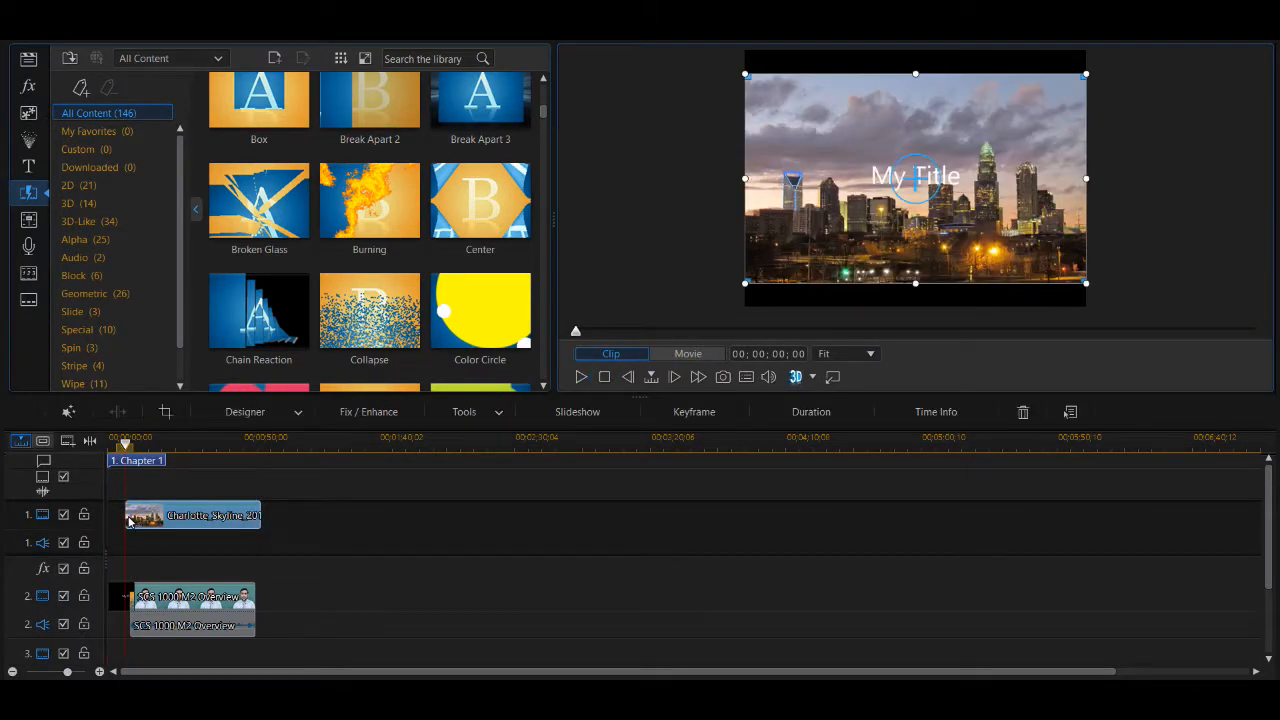
pyautogui.moveTo(127, 520); pyautogui.dragTo(131, 520)
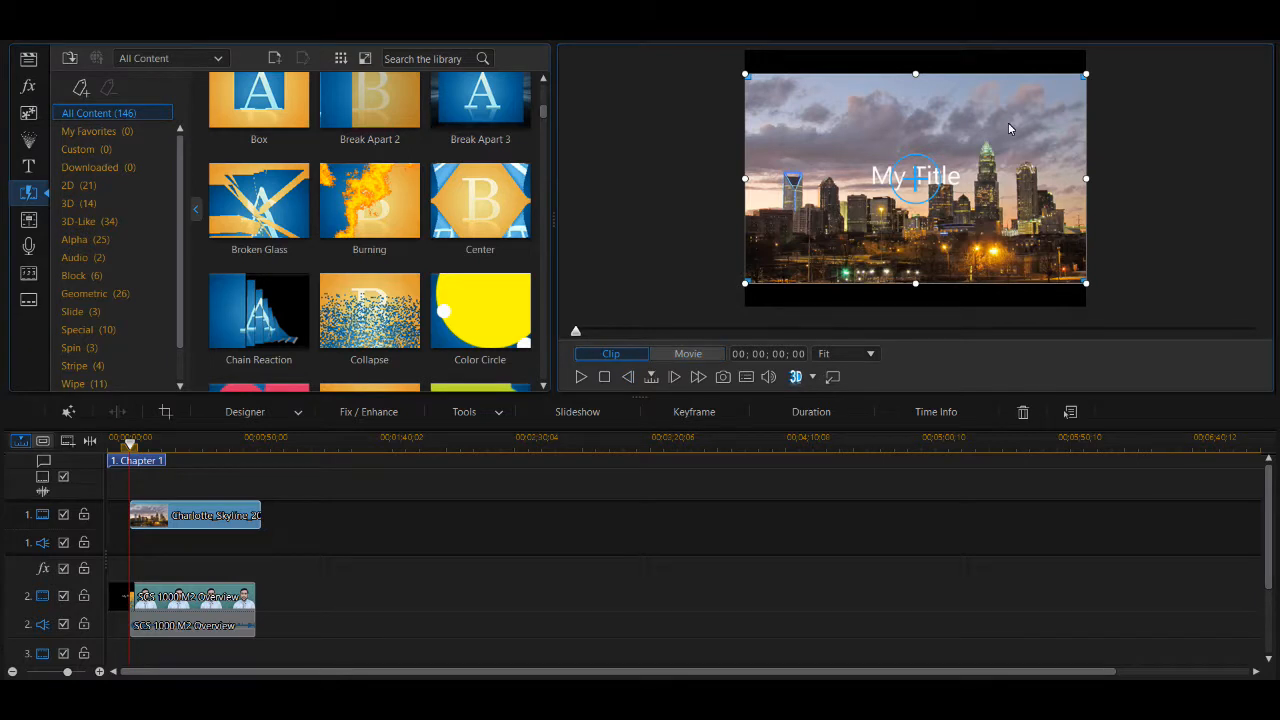
pyautogui.moveTo(365, 313); pyautogui.dragTo(135, 527)
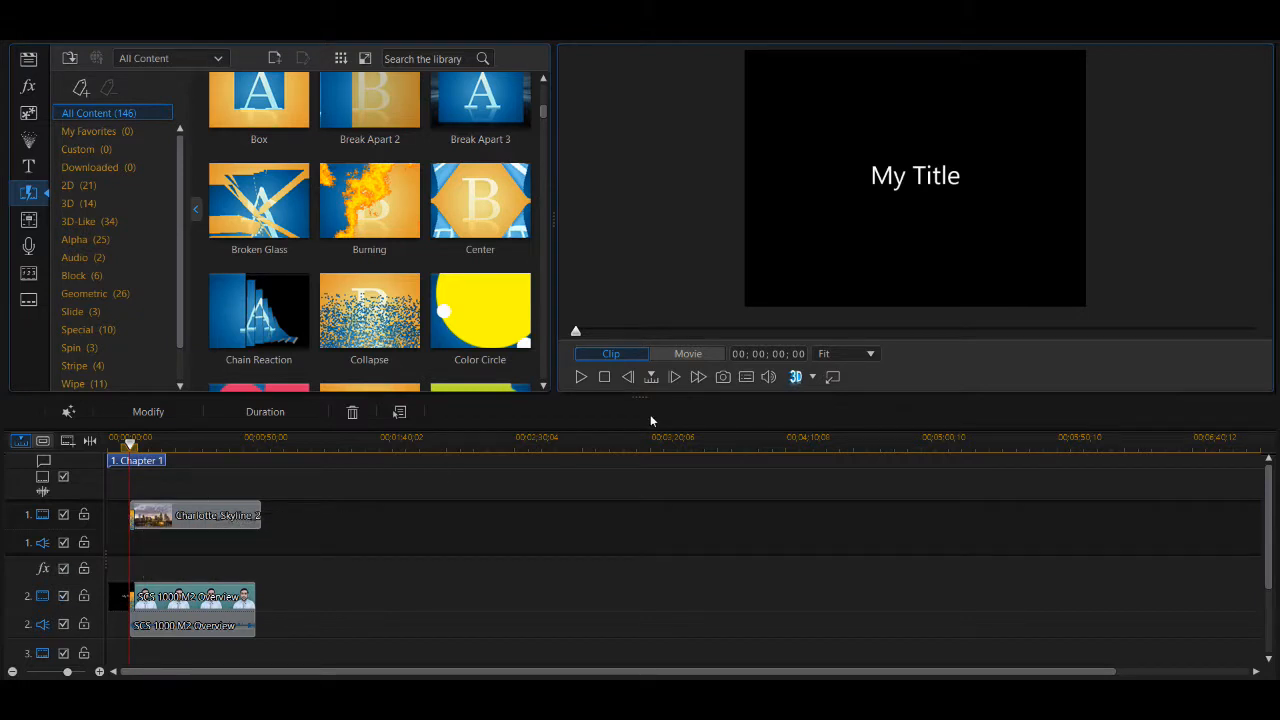
pyautogui.click(580, 376)
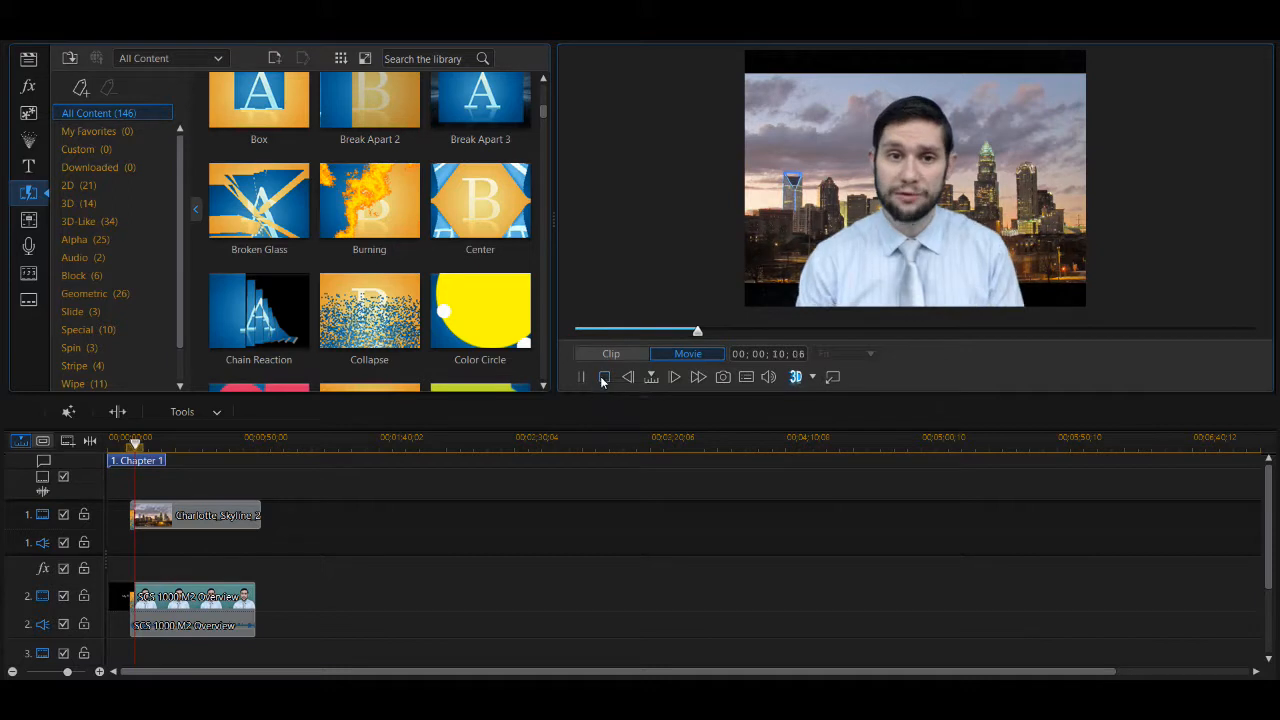
pyautogui.click(604, 376)
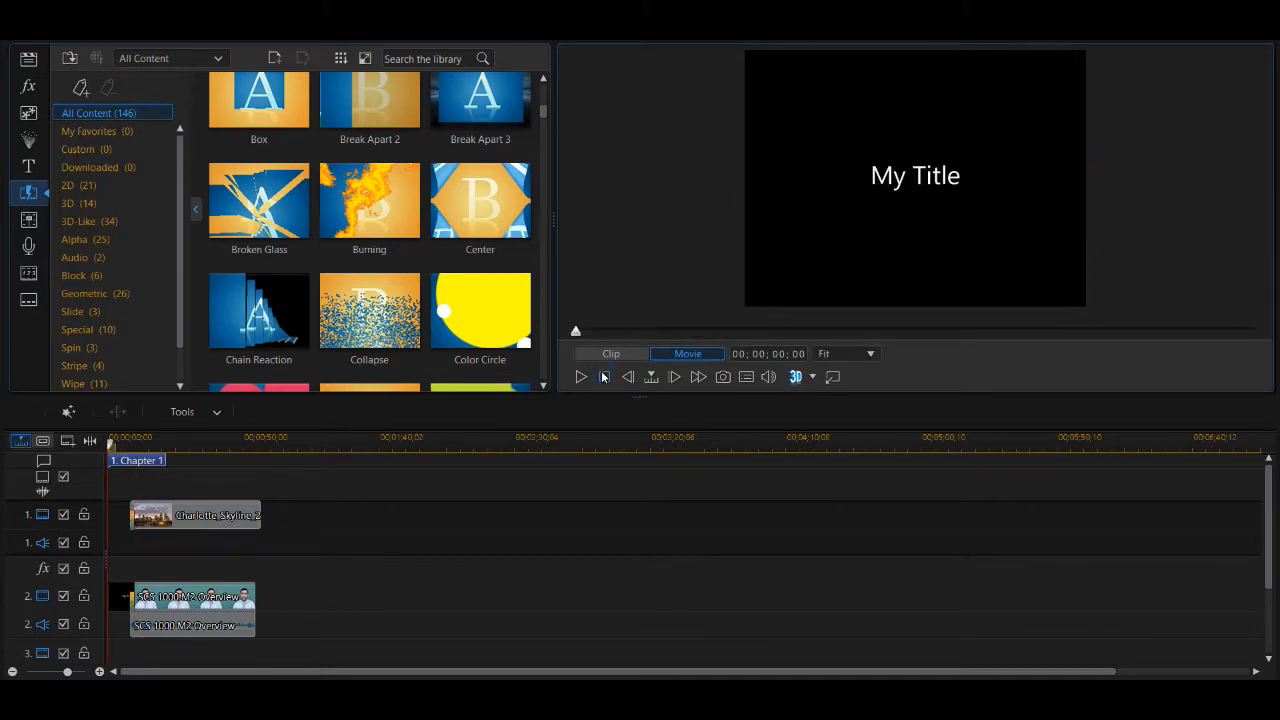